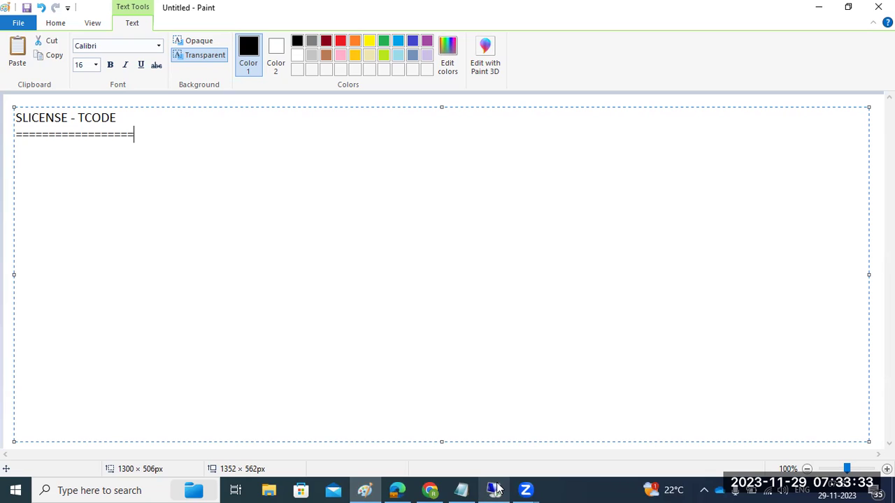
# Type 'TEMP-90 days' on a new line below the = underline and highlight it.
pyautogui.press('Return')
pyautogui.write('TEMP-90 days')
pyautogui.press('Return')
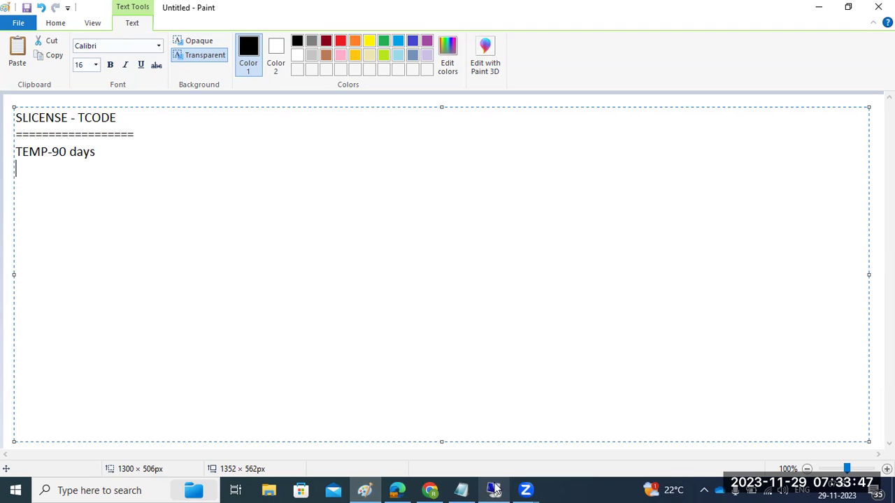
pyautogui.moveTo(16, 157); pyautogui.dragTo(104, 152)
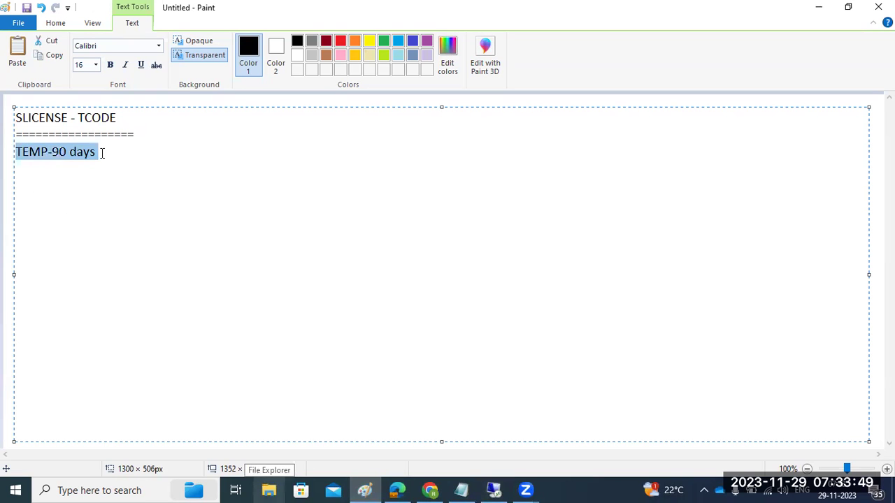
pyautogui.click(103, 154)
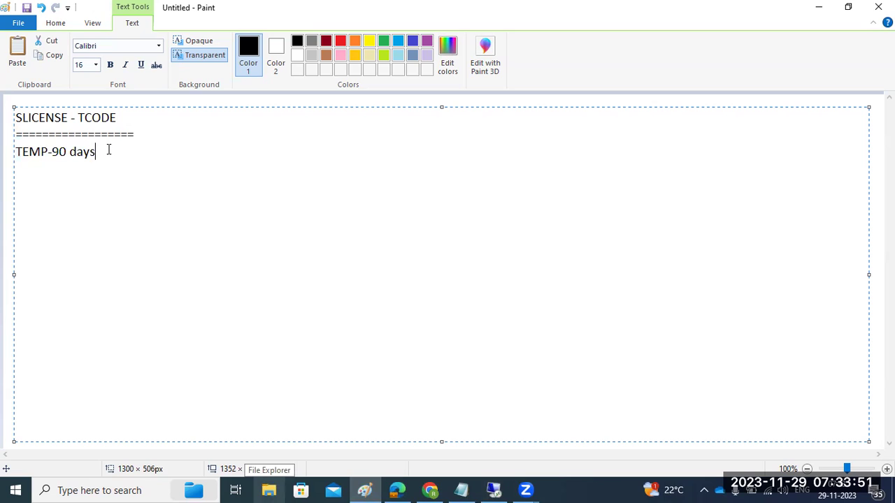
# Add the lines 'get the permanent license' and 'SMP-KEYS -' below it.
pyautogui.press('Return')
pyautogui.write('get the pe')
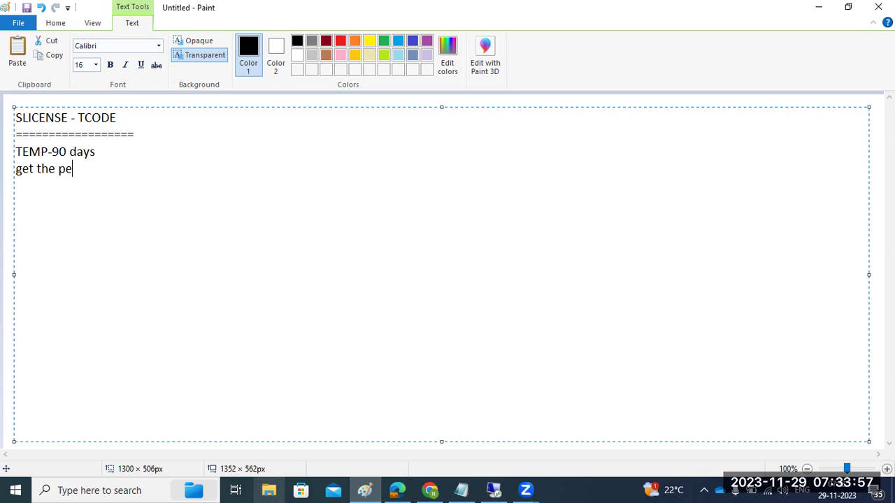
pyautogui.write('rmanent license')
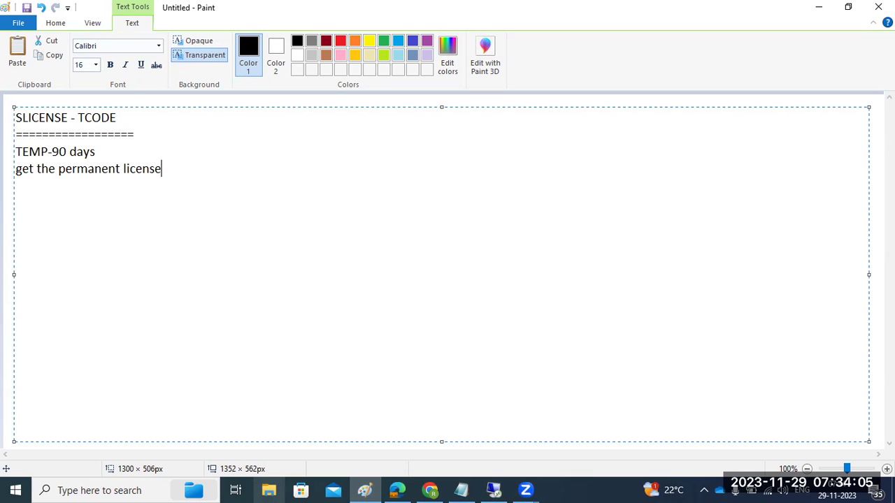
pyautogui.press('Return')
pyautogui.press('Return')
pyautogui.write('SMP-KEYS ')
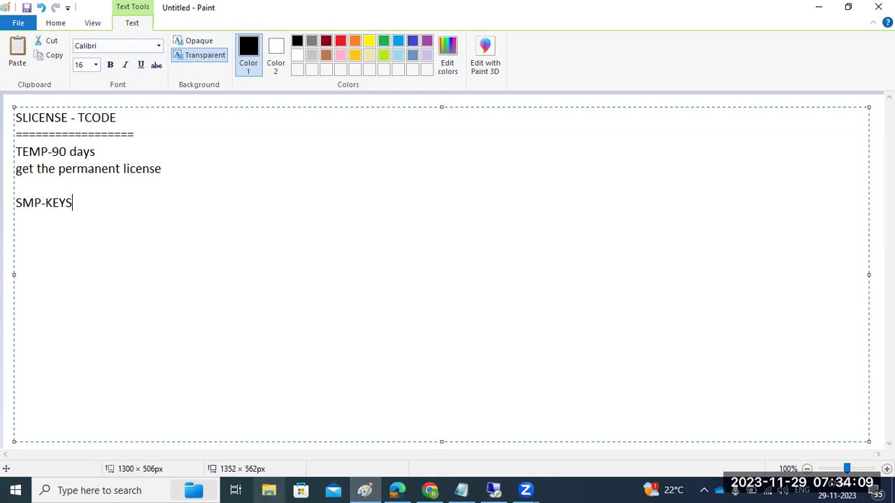
pyautogui.write('-')
# Check the Active Hardware Key in SAP License Administration, then minimize SAP.
pyautogui.click(494, 489)
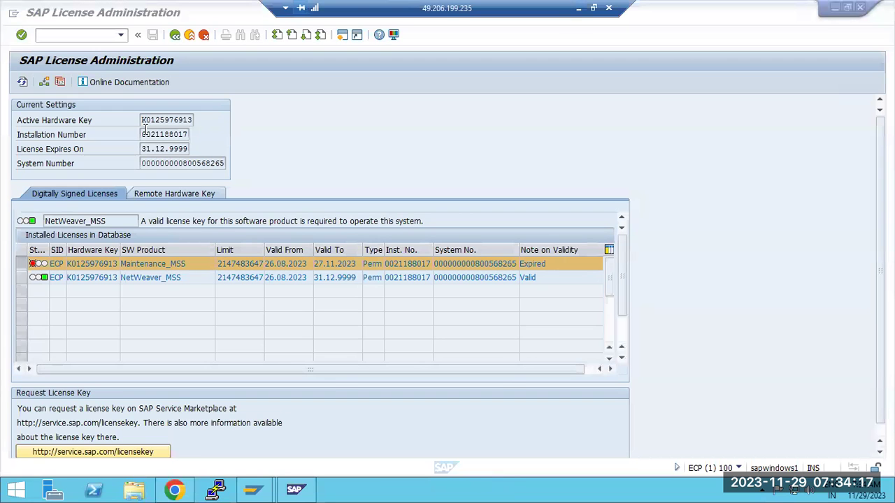
pyautogui.moveTo(143, 120); pyautogui.dragTo(193, 114)
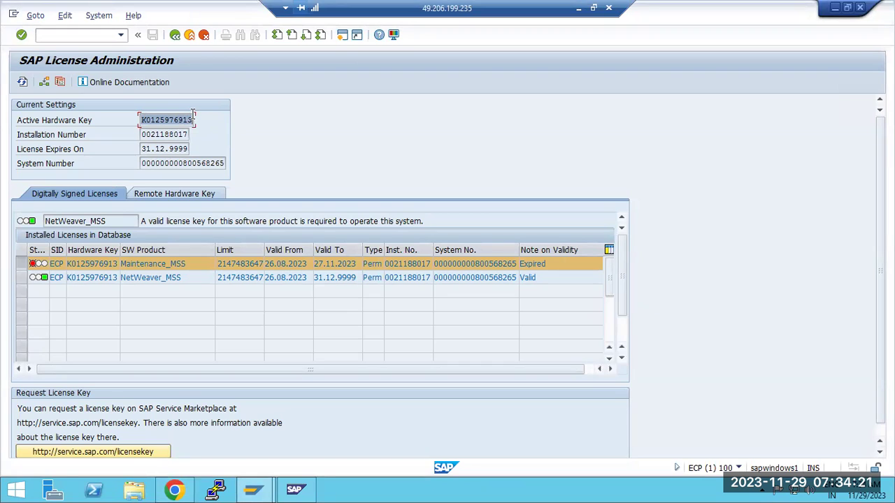
pyautogui.click(578, 8)
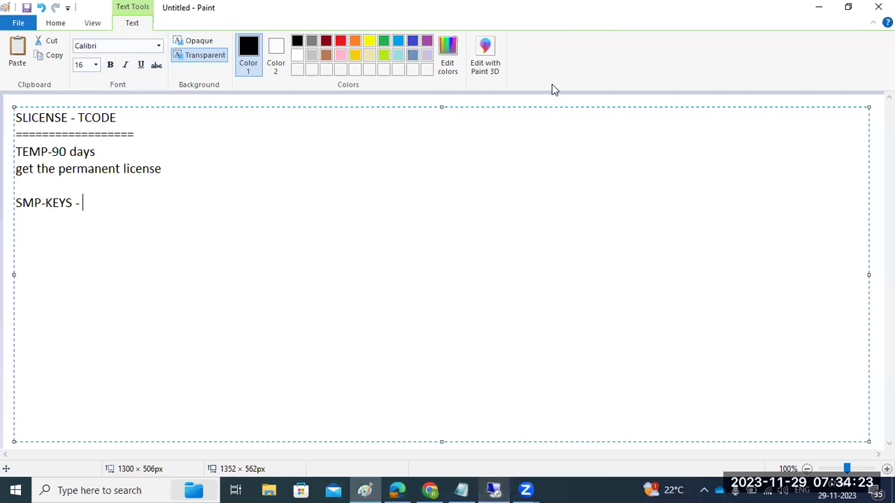
# Insert 'STD = 31-12-9999' and 'MAINTAINENCE LICENSE - every 3 months we need to renewal' after the permanent license note.
pyautogui.click(195, 170)
pyautogui.press('Return')
pyautogui.press('Return')
pyautogui.write('STD')
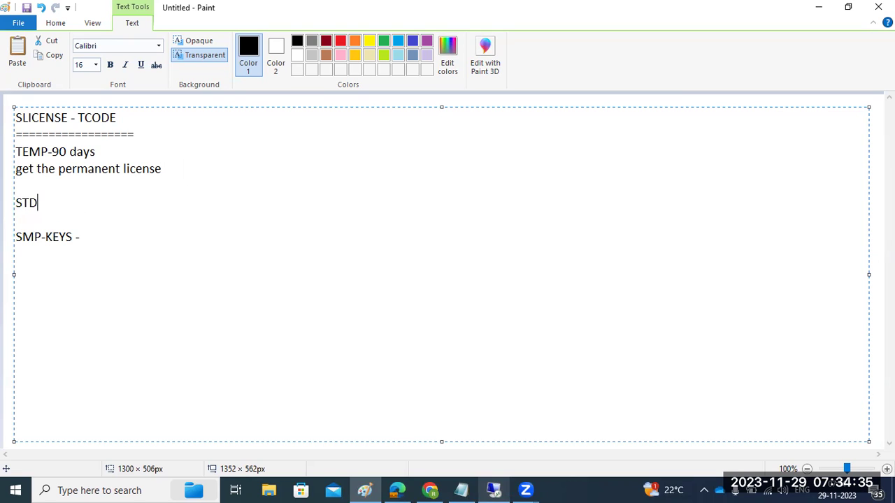
pyautogui.press('Return')
pyautogui.write('MAIN')
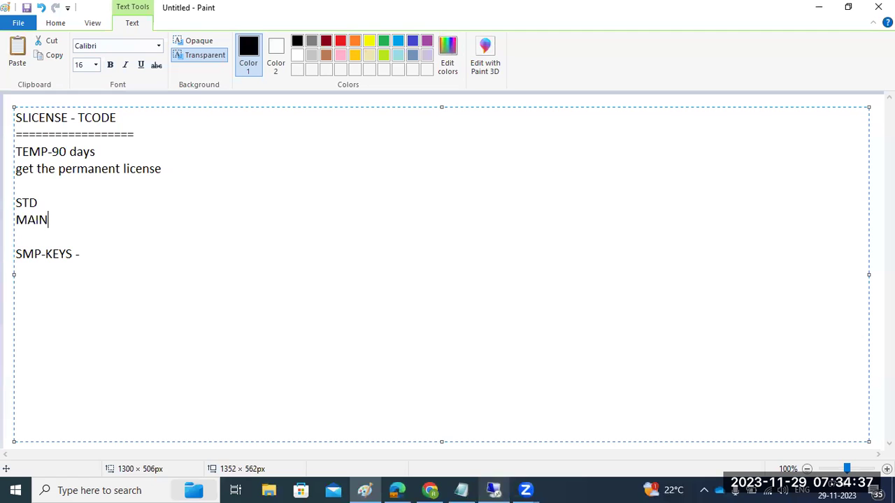
pyautogui.write('TAINENCE LICENSE')
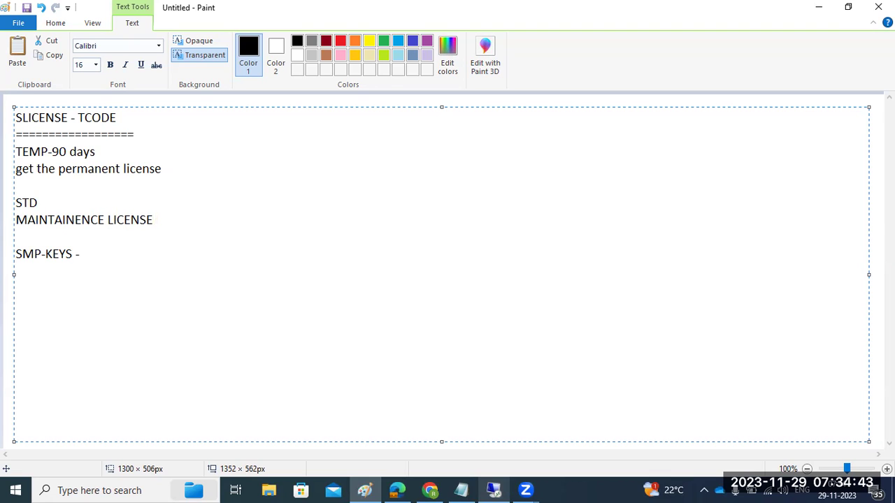
pyautogui.click(37, 203)
pyautogui.write('= 31-12-9999 MAINTAINENCE LICENSE ')
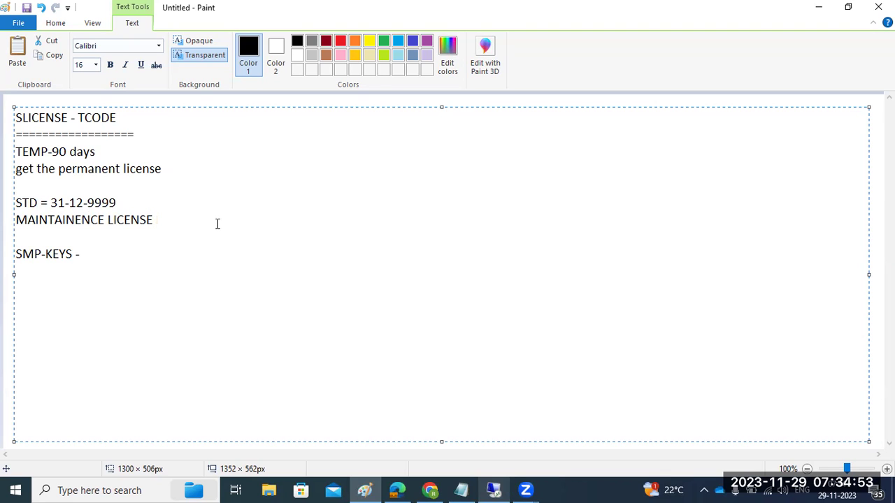
pyautogui.write('- every 3 months we nee')
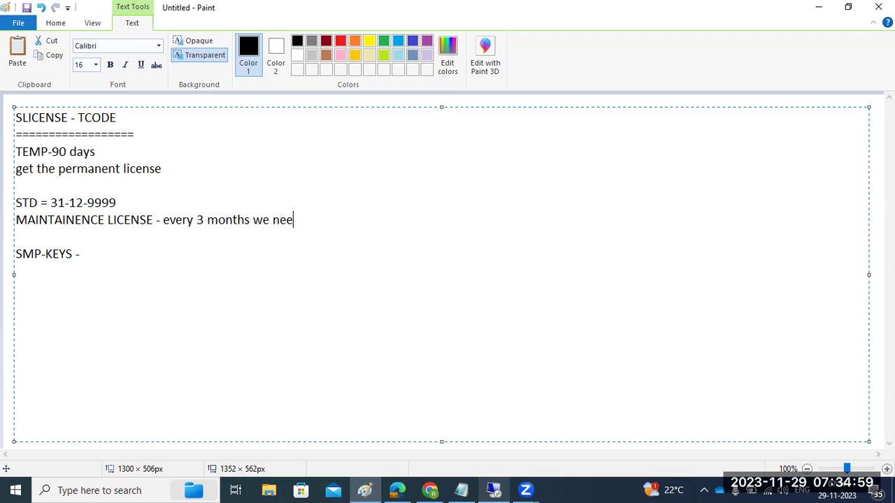
pyautogui.write('d to re')
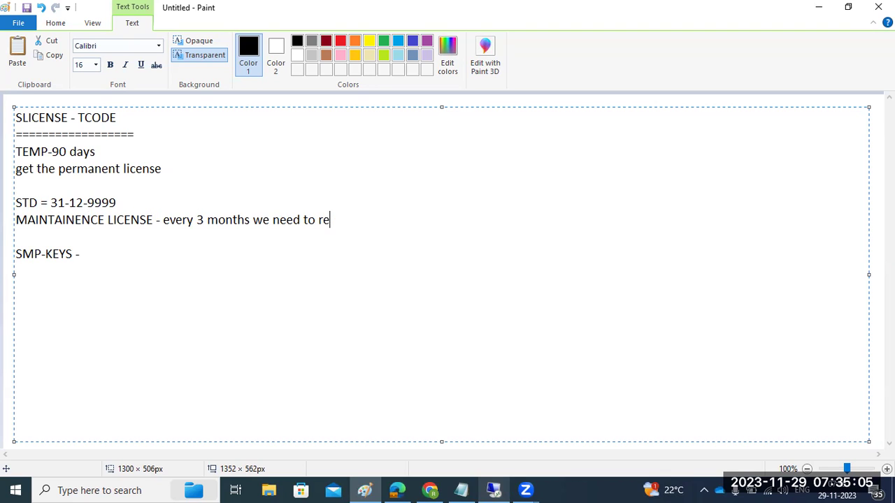
pyautogui.write('newal')
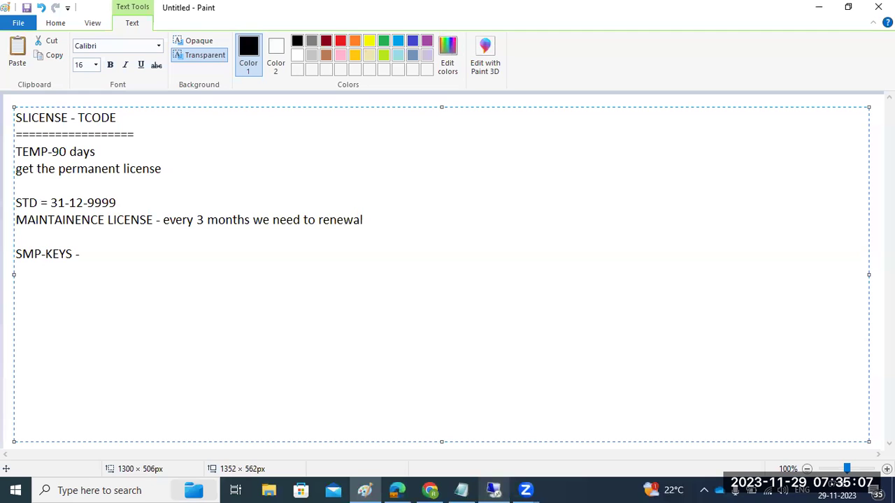
# Trim 'MAINTAINENCE' down to 'MAIN' in the maintenance license line.
pyautogui.click(105, 218)
pyautogui.press('BackSpace')
pyautogui.press('BackSpace')
pyautogui.press('BackSpace')
pyautogui.press('BackSpace')
pyautogui.press('BackSpace')
pyautogui.press('BackSpace')
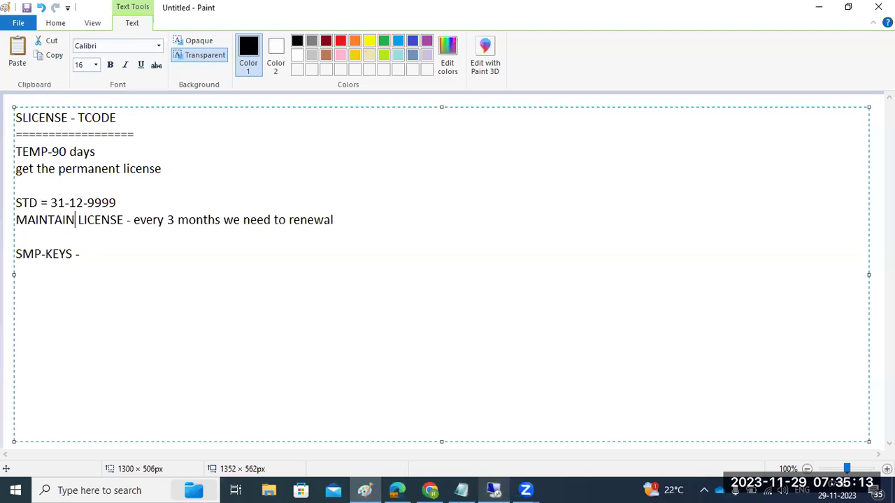
pyautogui.press('BackSpace')
pyautogui.press('BackSpace')
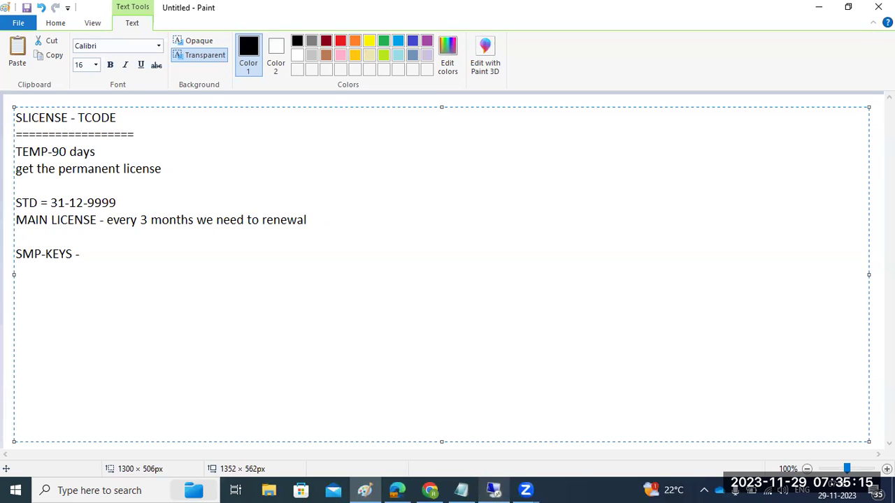
# Highlight the MAIN LICENSE and STD = 31-12-9999 notes, then bring SAP License Administration forward.
pyautogui.moveTo(75, 218); pyautogui.dragTo(313, 229)
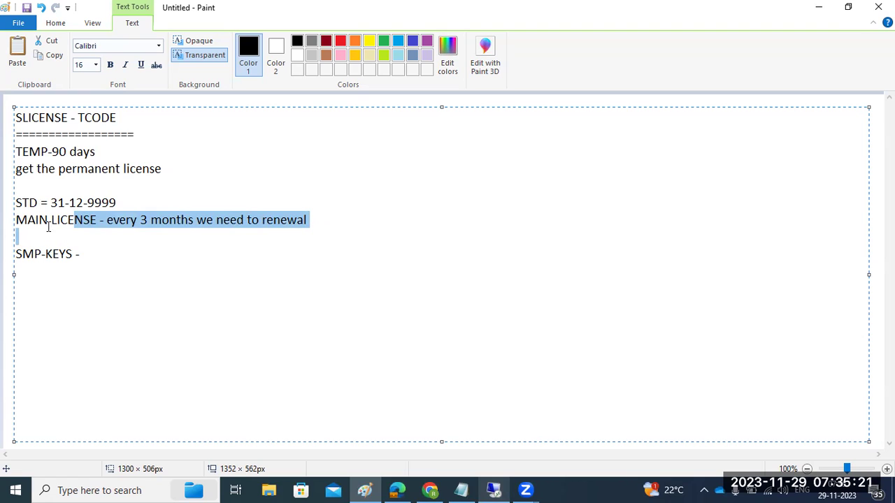
pyautogui.click(28, 220)
pyautogui.moveTo(28, 219); pyautogui.dragTo(250, 215)
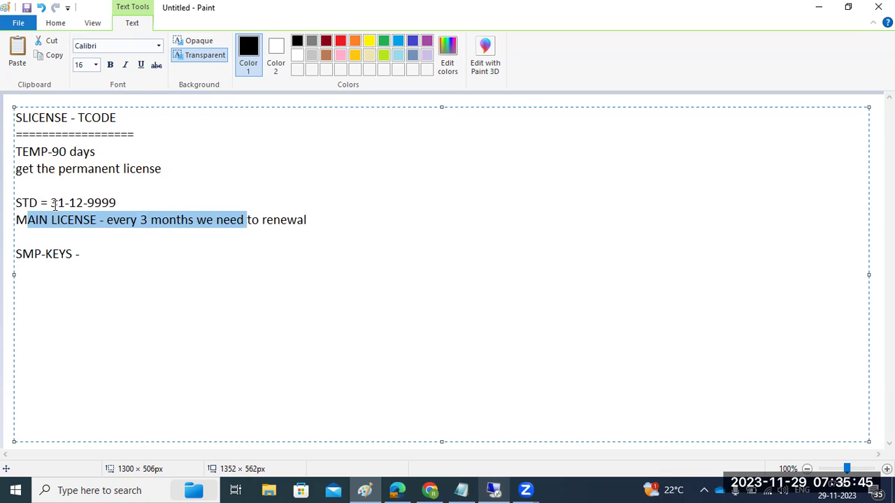
pyautogui.moveTo(22, 202); pyautogui.dragTo(119, 202)
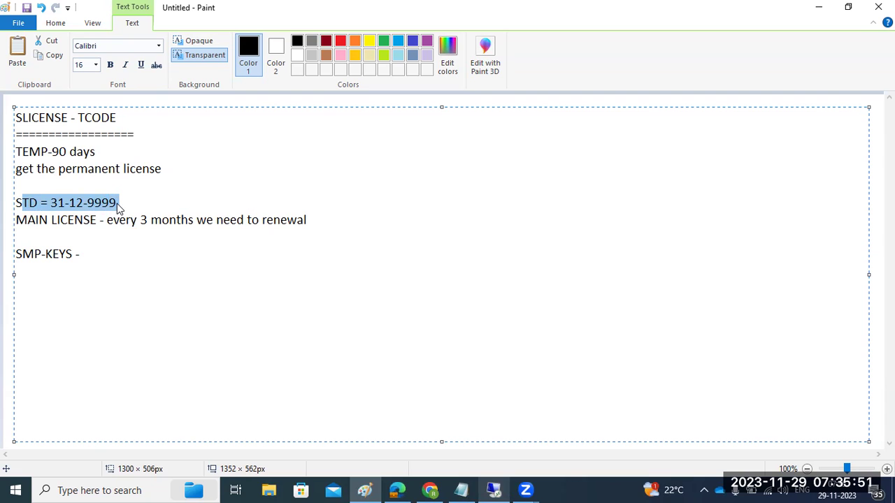
pyautogui.moveTo(494, 490)
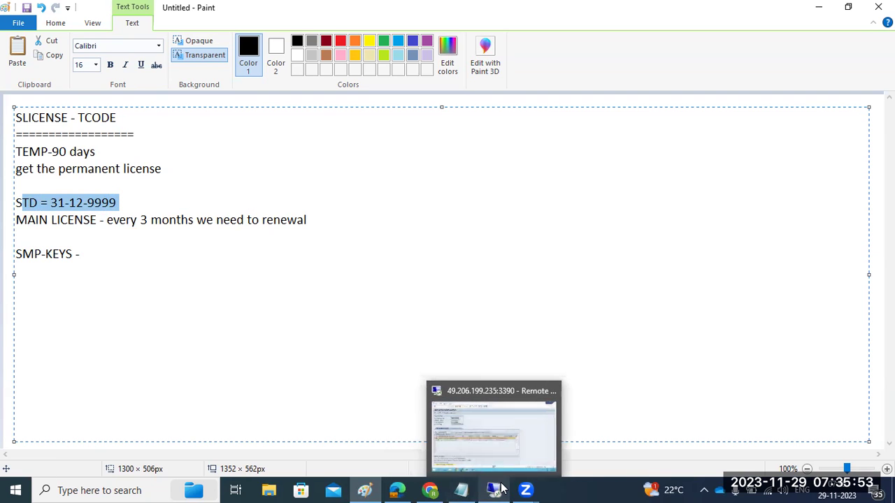
pyautogui.click(503, 487)
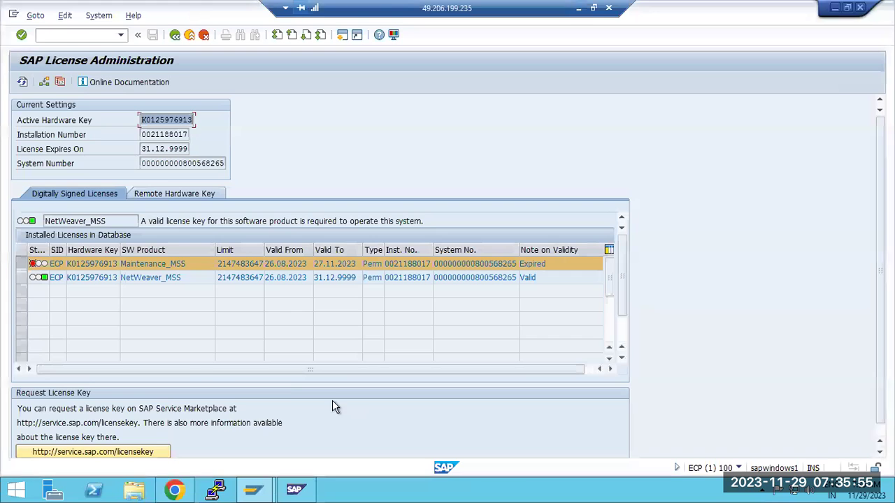
# Point out the NetWeaver_MSS and Maintenance_MSS rows and the Perm type, then minimize SAP.
pyautogui.click(124, 278)
pyautogui.moveTo(121, 278); pyautogui.dragTo(367, 269)
pyautogui.click(372, 278)
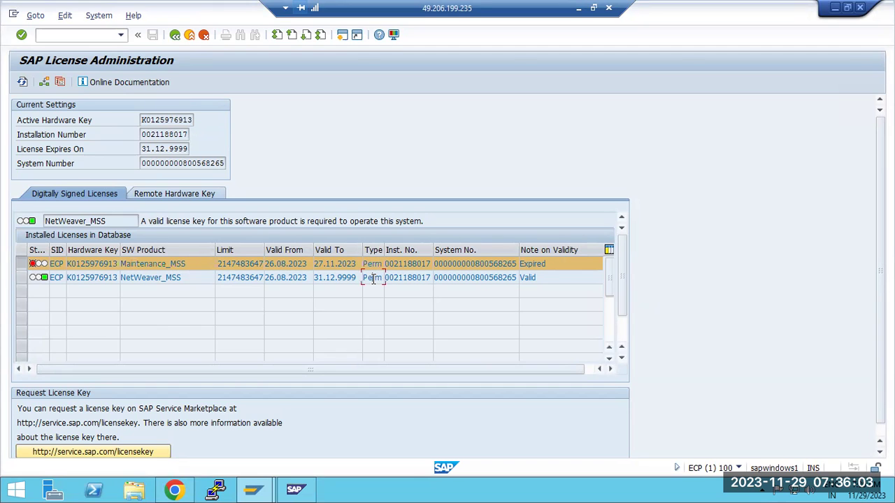
pyautogui.click(578, 8)
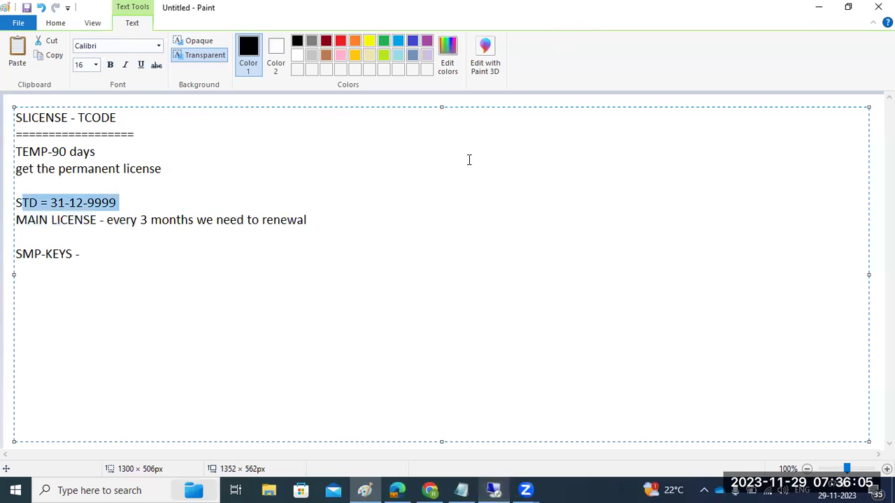
# Add a row of = signs ending 'CPUs or CONCURRENT USERS (USMM)' under MAIN LICENSE, then switch to SAP.
pyautogui.click(208, 240)
pyautogui.write('==============================')
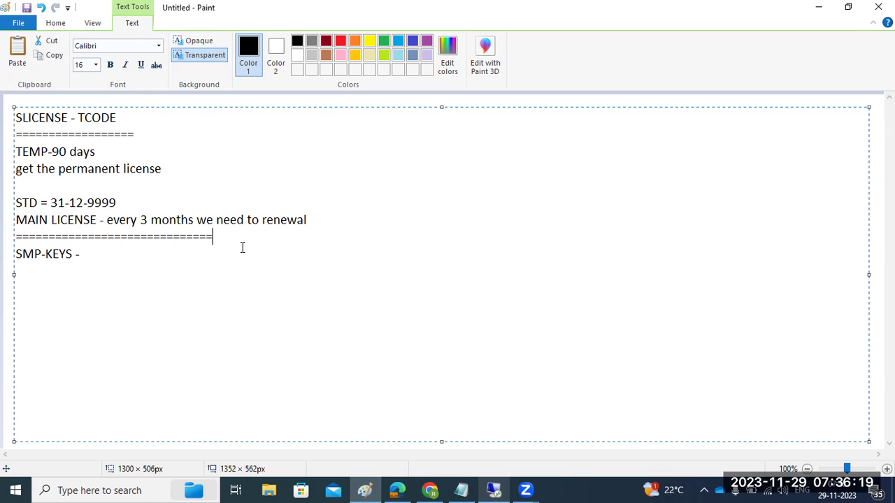
pyautogui.write('CPUs or CONCURR')
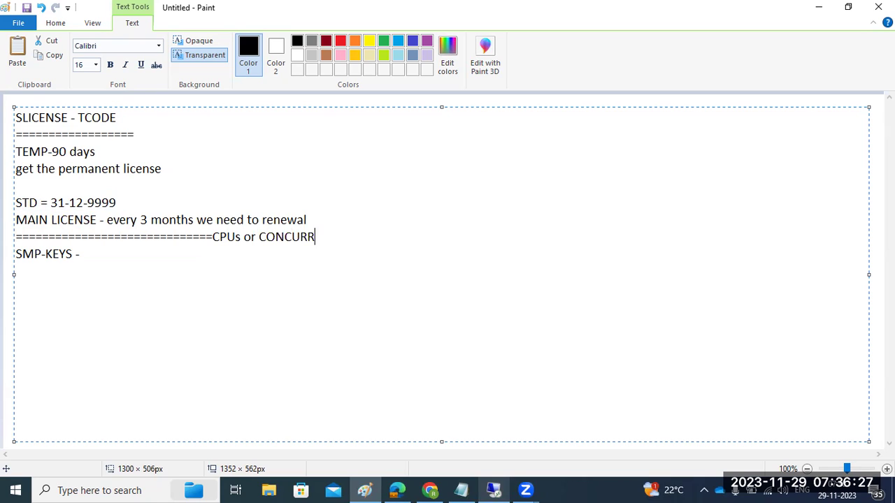
pyautogui.write('ENT USERS')
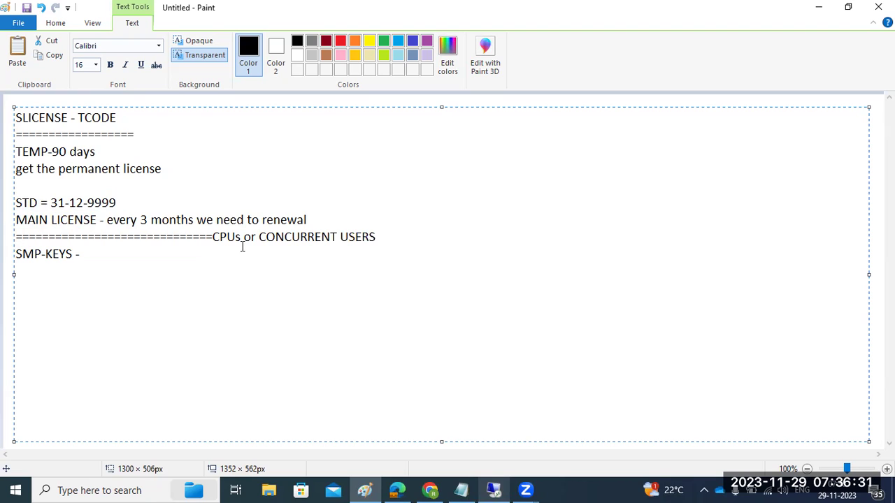
pyautogui.moveTo(200, 236); pyautogui.dragTo(371, 235)
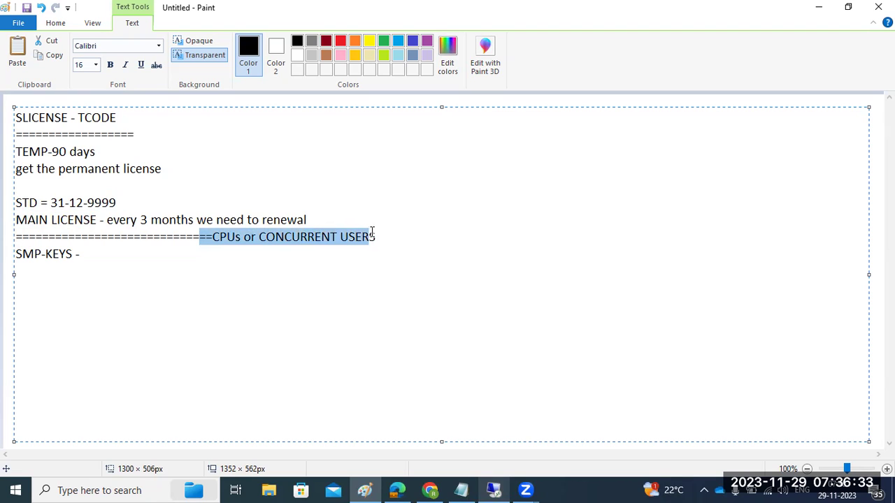
pyautogui.click(390, 236)
pyautogui.write('(USMM')
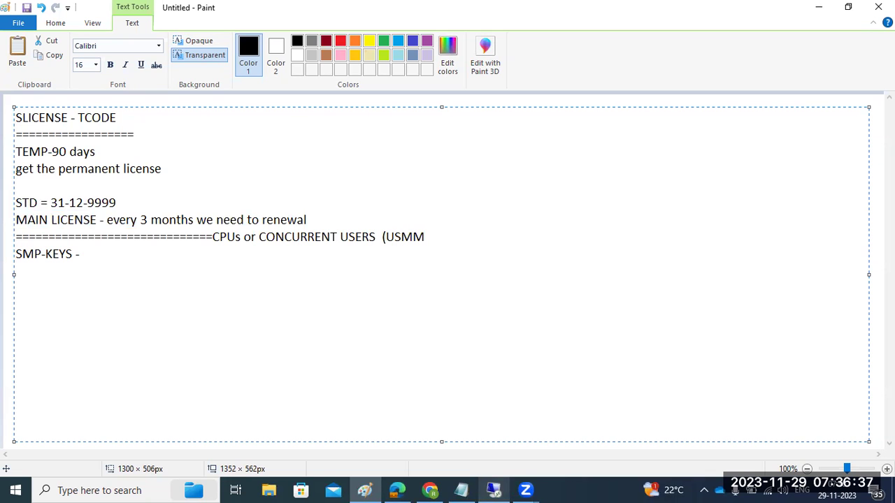
pyautogui.write(')')
pyautogui.click(504, 490)
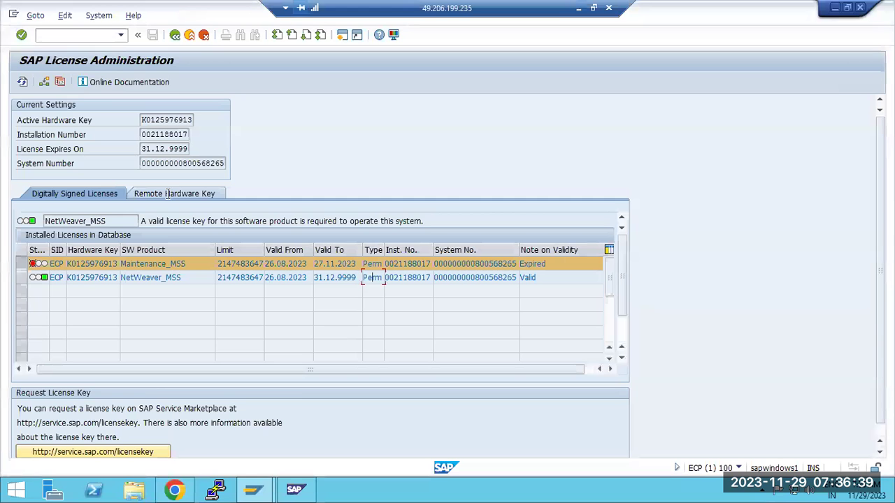
# Run /nusmm to view System Measurement, go back to Easy Access, and minimize SAP.
pyautogui.click(84, 34)
pyautogui.write('/nusmm')
pyautogui.press('Return')
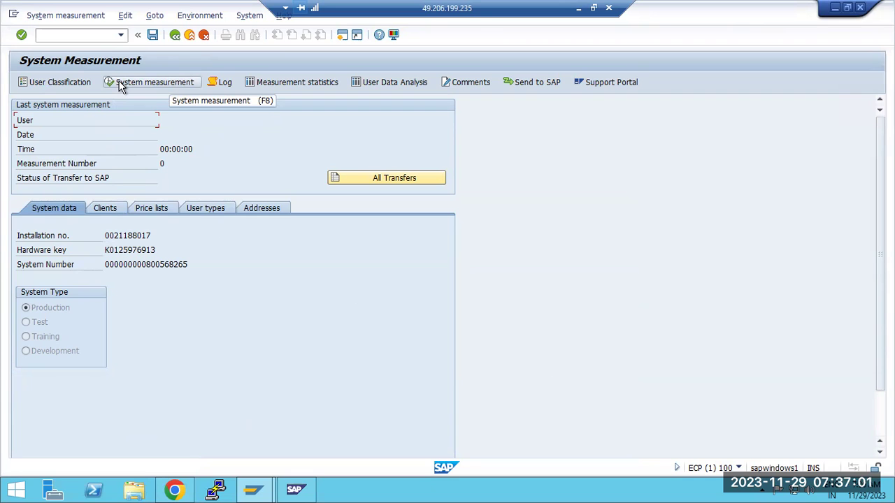
pyautogui.click(175, 34)
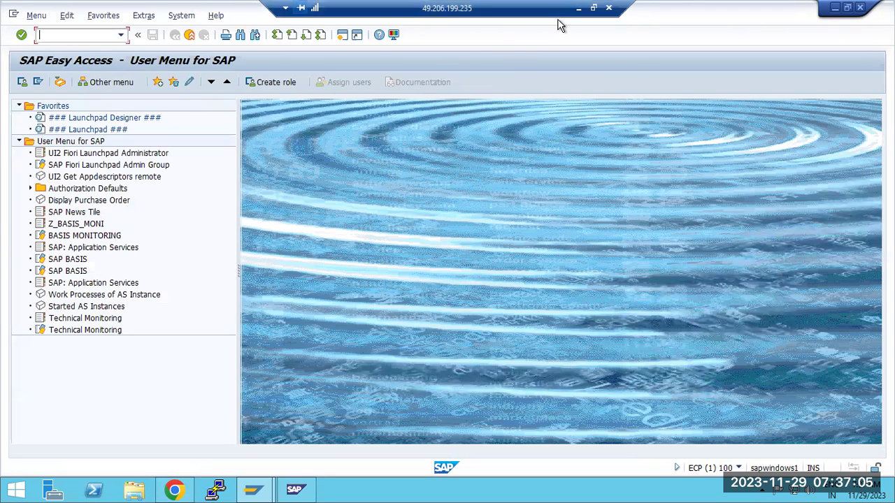
pyautogui.click(578, 7)
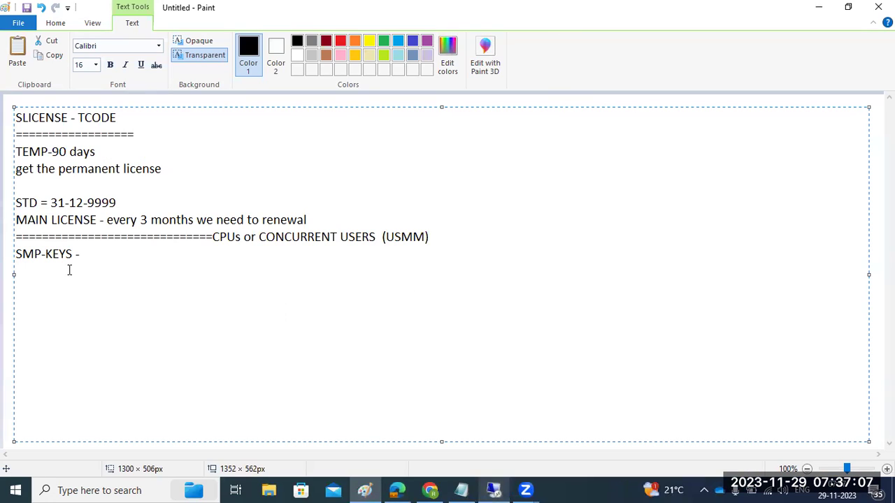
# Delete the 'CPUs or CONCURRENT USERS (USMM)' text, leaving SMP-KEYS under the divider, then Alt+Tab to SAP.
pyautogui.moveTo(213, 236); pyautogui.dragTo(453, 231)
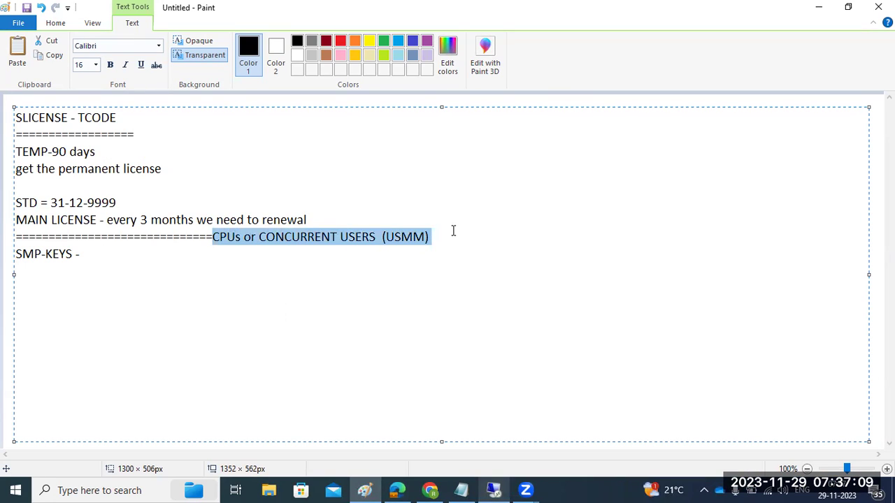
pyautogui.press('Delete')
pyautogui.press('BackSpace')
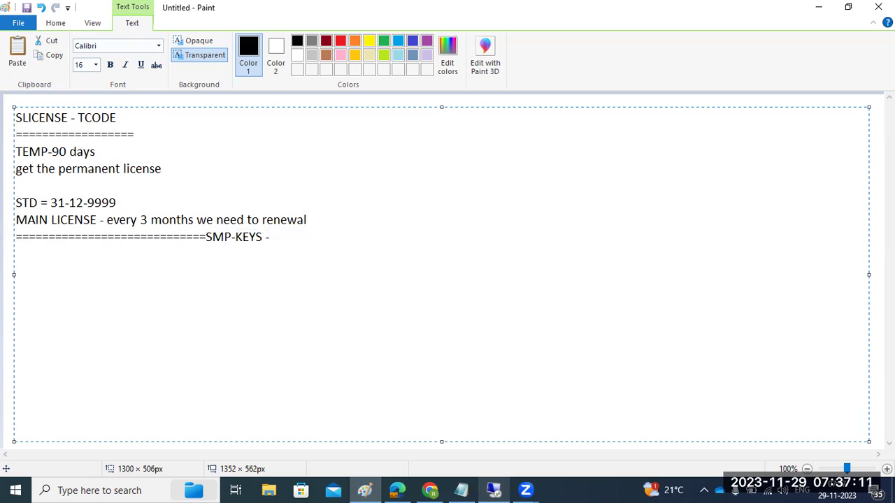
pyautogui.press('Return')
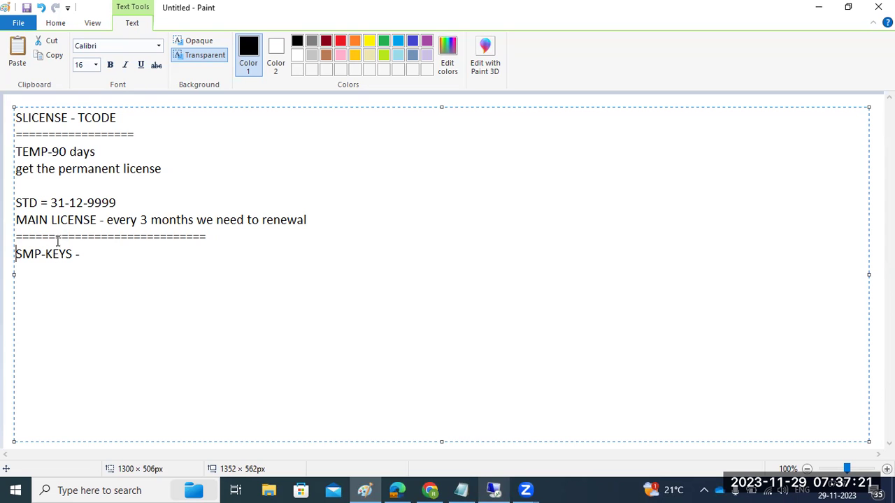
pyautogui.hotkey('alt', 'Tab')
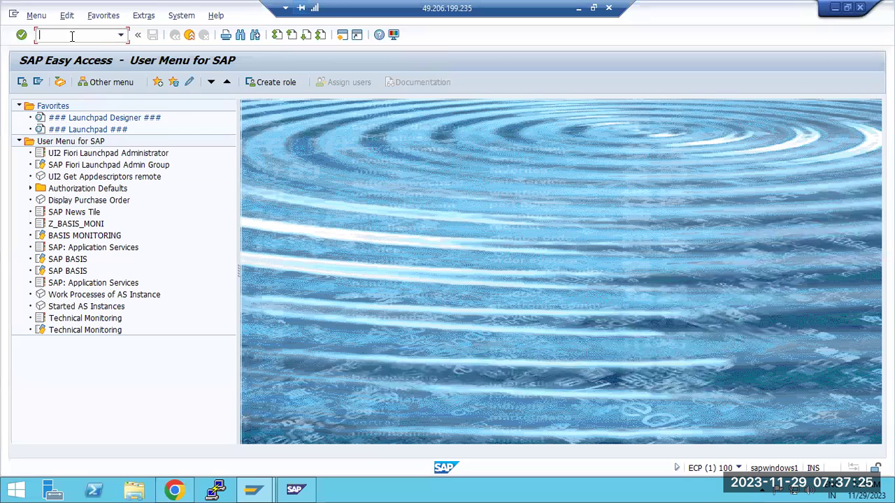
# Run slicense from history, mark Valid To dates 27.11.2023 and 31.12.9999, and start Install New License.
pyautogui.click(123, 35)
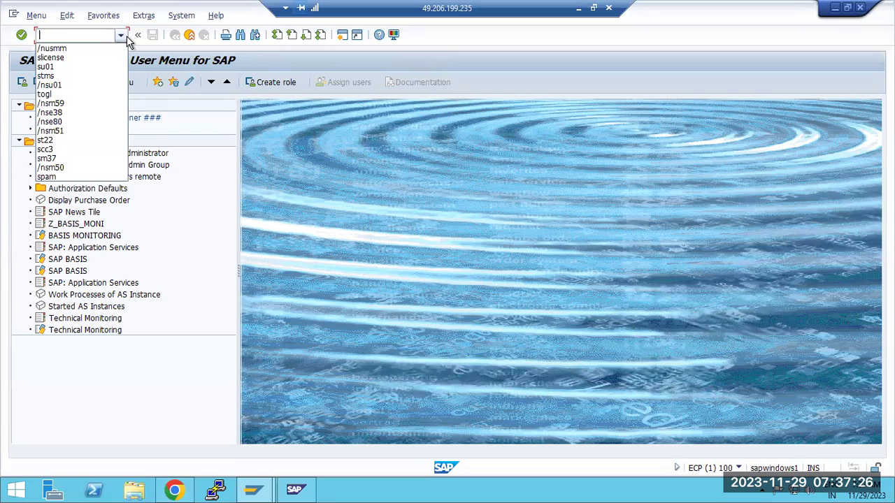
pyautogui.click(70, 58)
pyautogui.press('Return')
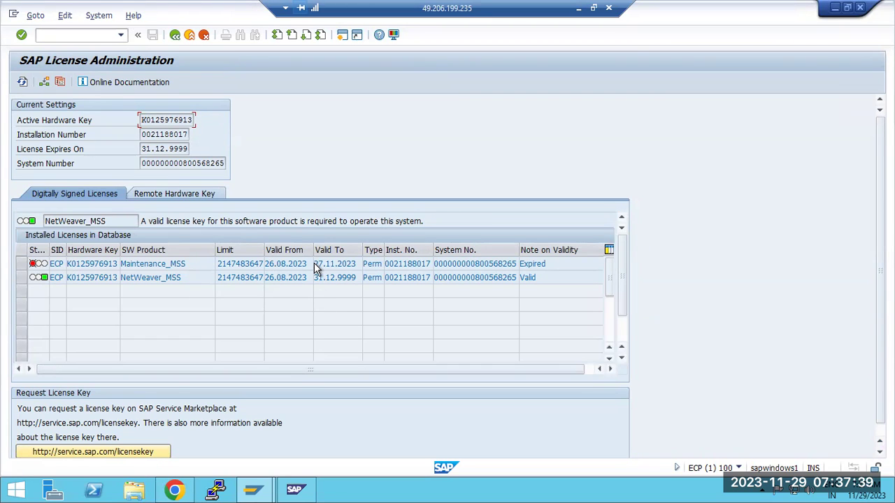
pyautogui.moveTo(316, 262); pyautogui.dragTo(355, 262)
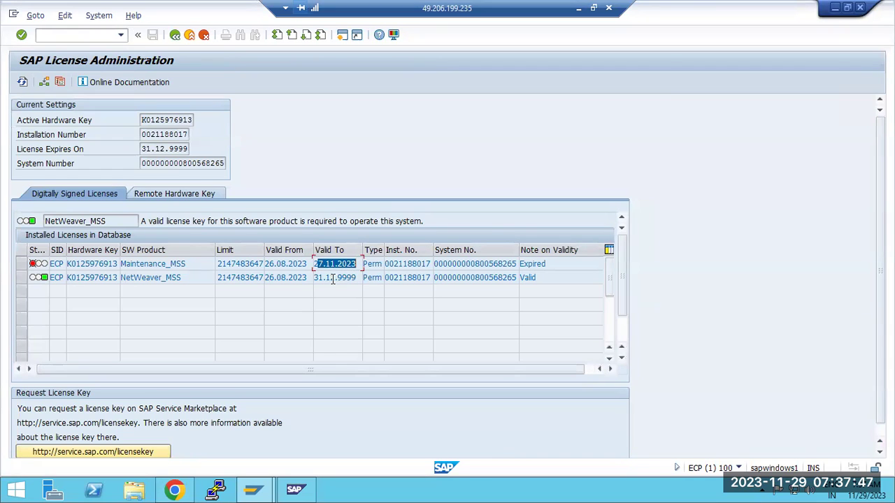
pyautogui.moveTo(318, 277); pyautogui.dragTo(358, 279)
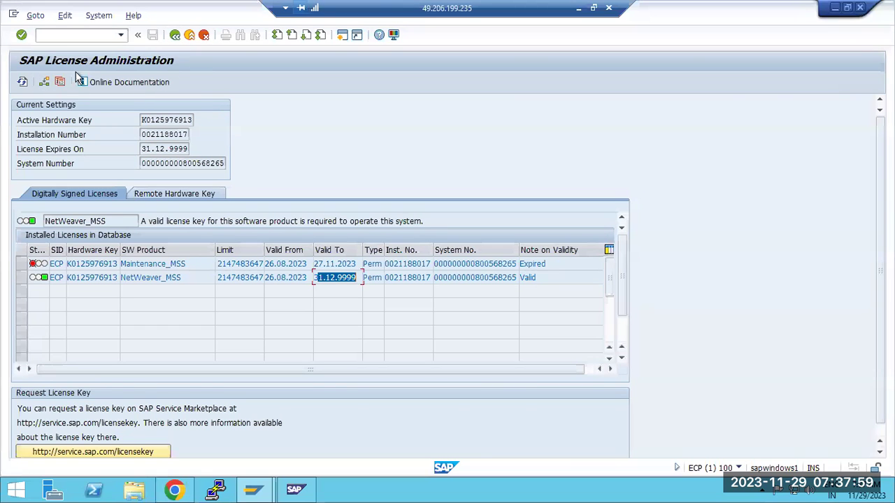
pyautogui.click(44, 83)
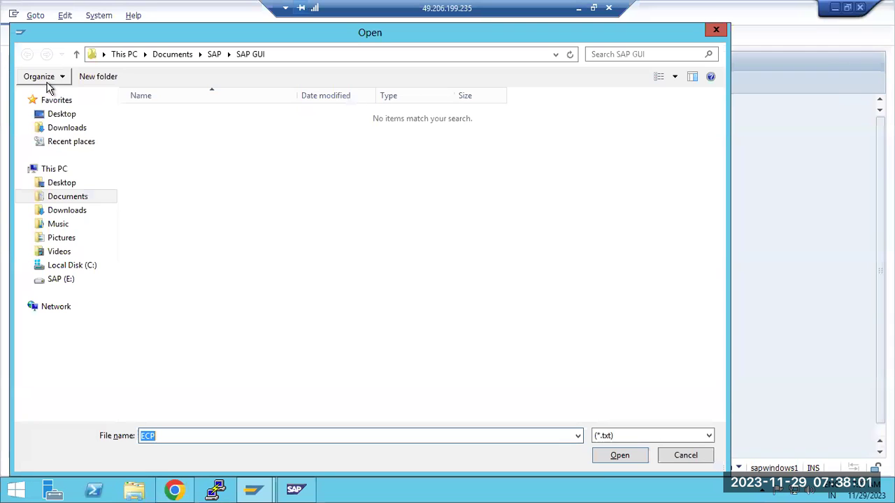
# Browse to Downloads, cancel the license file dialog, and return to SAP Easy Access.
pyautogui.click(70, 129)
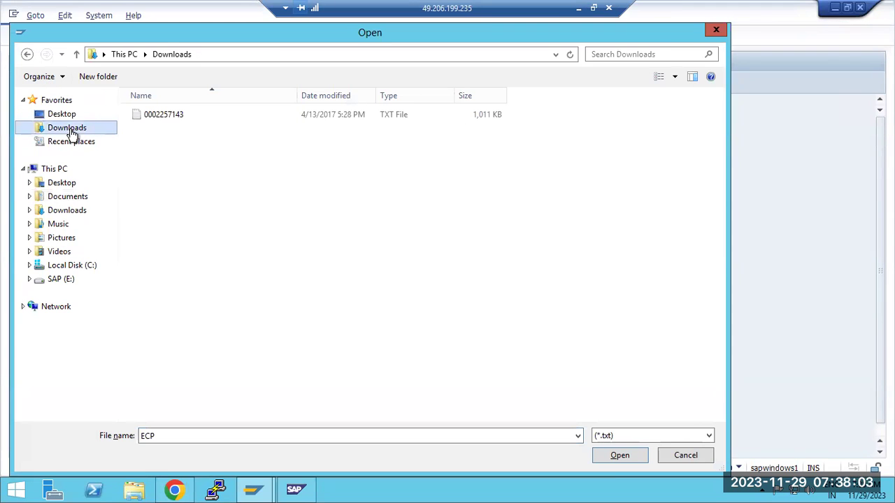
pyautogui.click(685, 455)
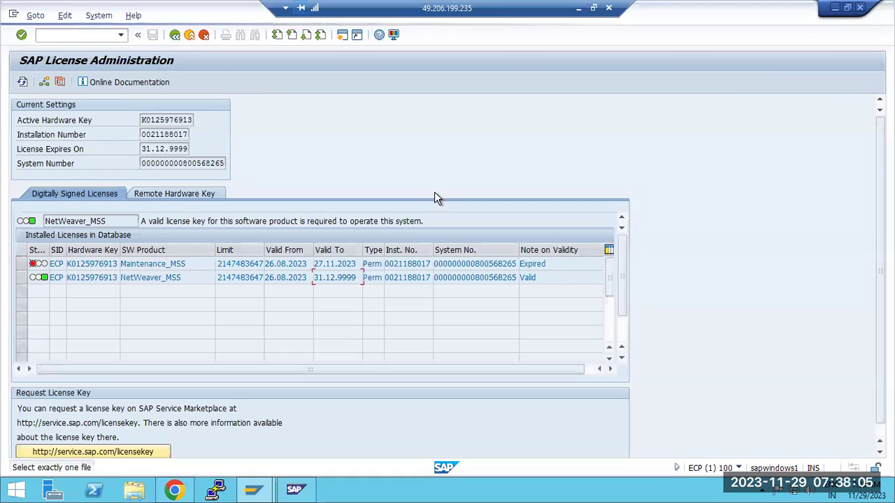
pyautogui.click(174, 35)
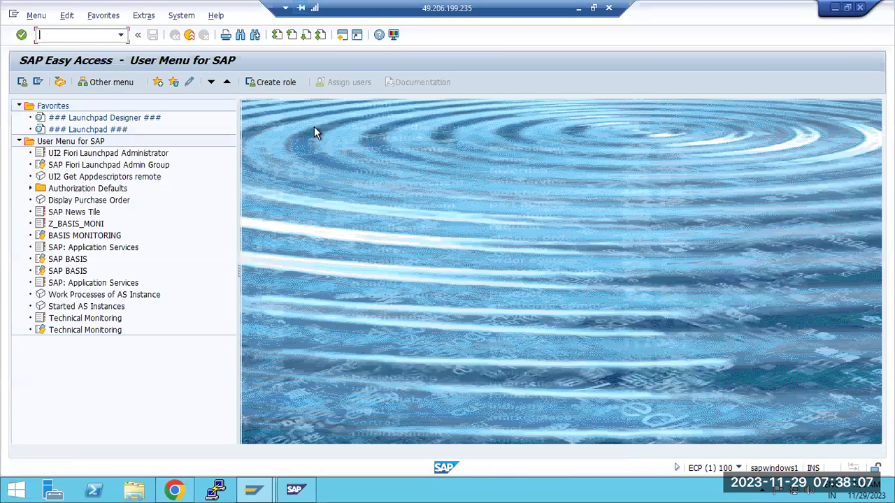